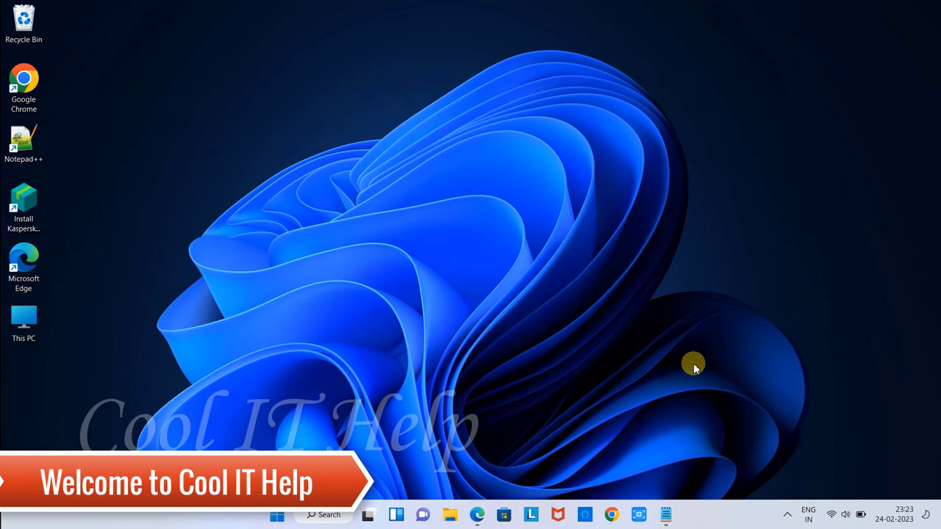
Step: Review the partition notes, highlighting the 250 GB = 256000 MB conversion, then hide them
click(671, 514)
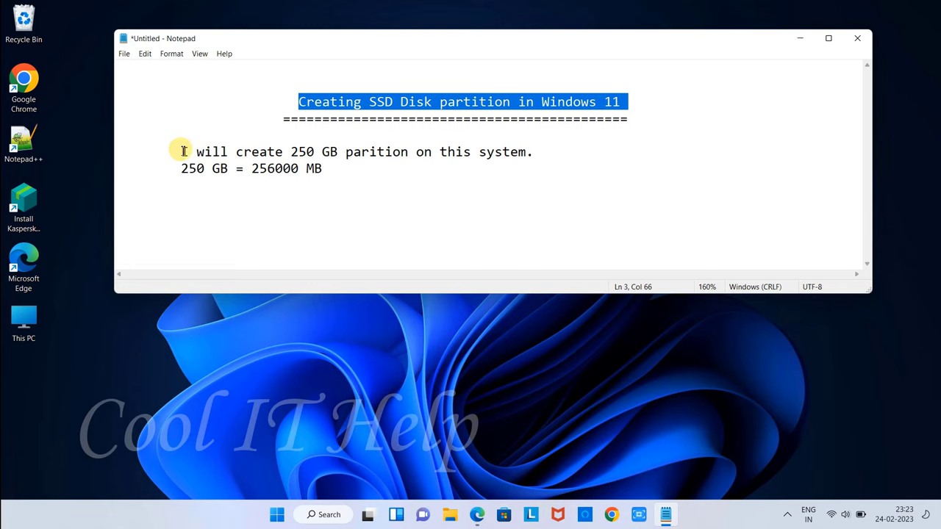
drag(181, 150, 533, 155)
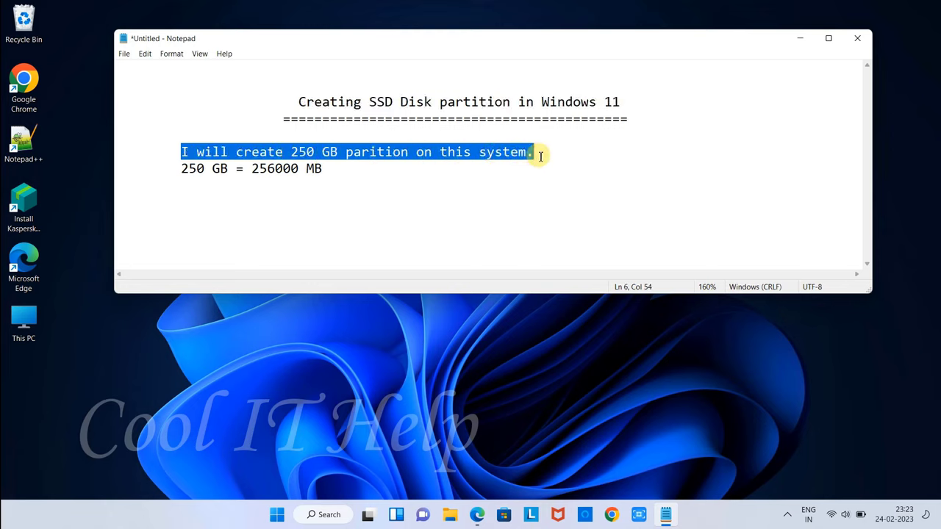
drag(182, 169, 310, 170)
drag(253, 168, 324, 169)
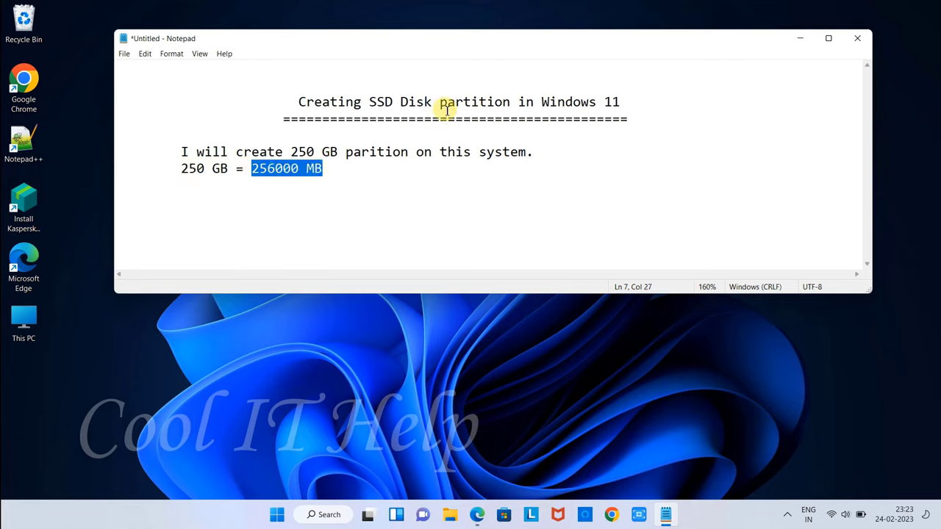
click(801, 37)
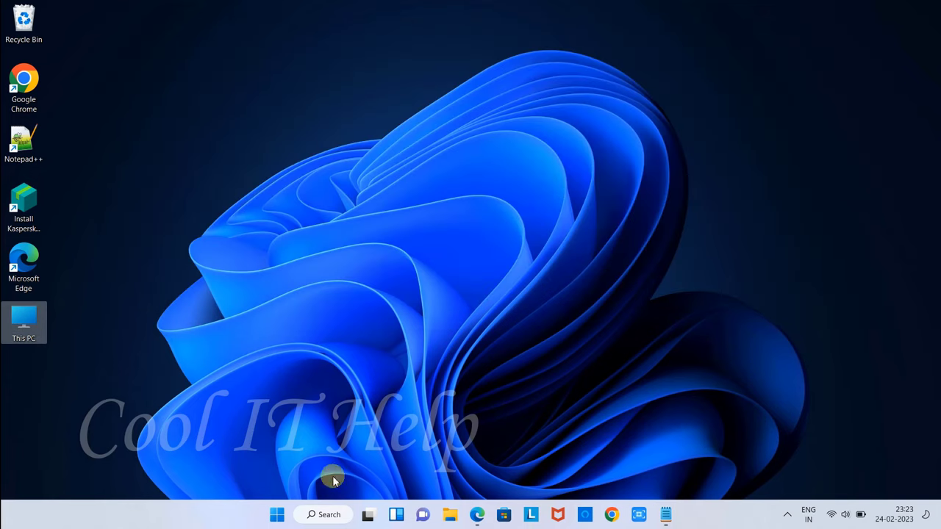
Step: Search Windows for 'computer management' and launch Computer Management from the results
click(321, 517)
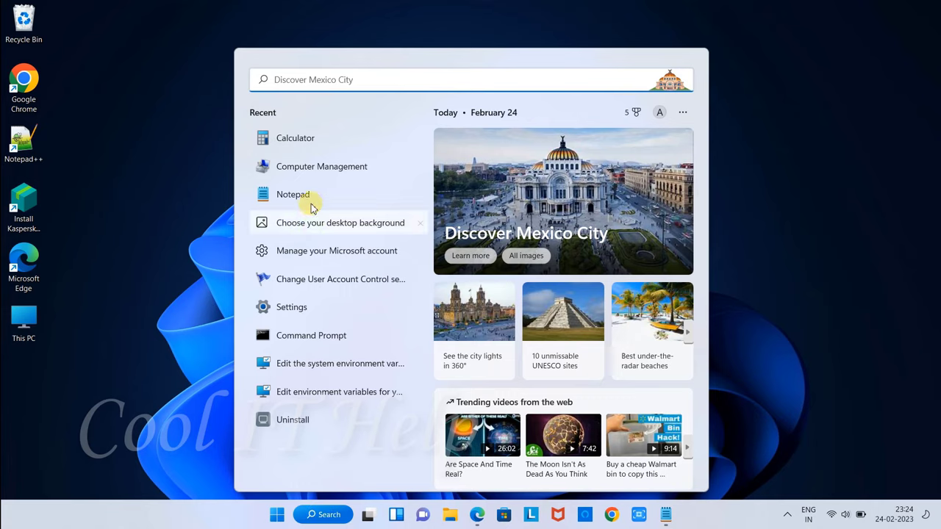
click(290, 82)
text(co)
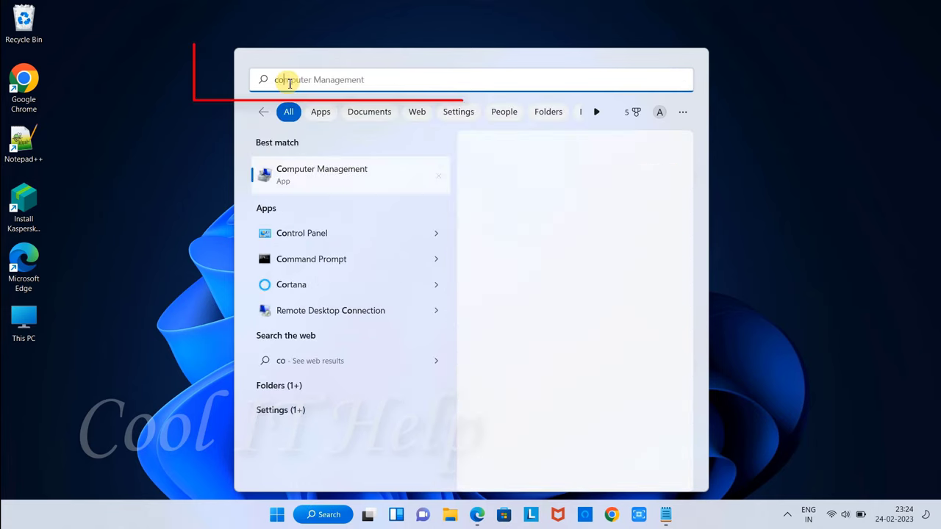
text(mputer)
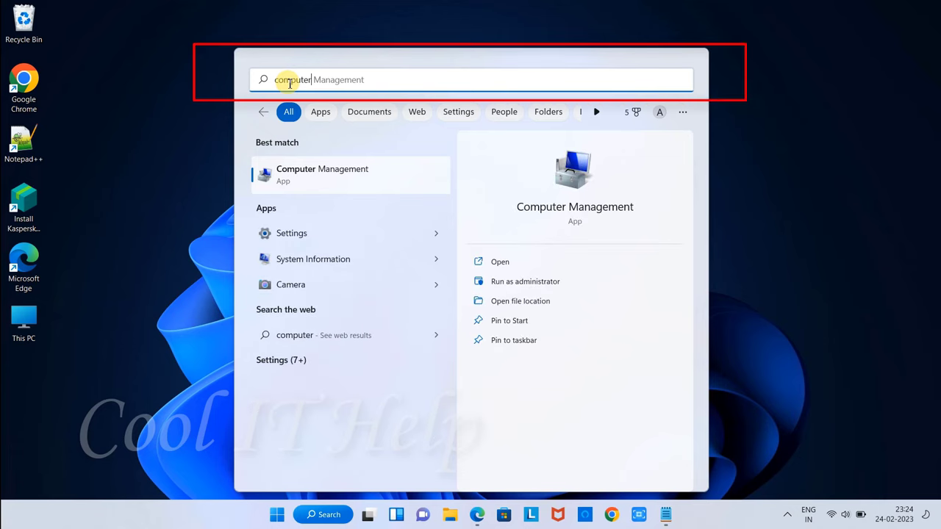
text( management)
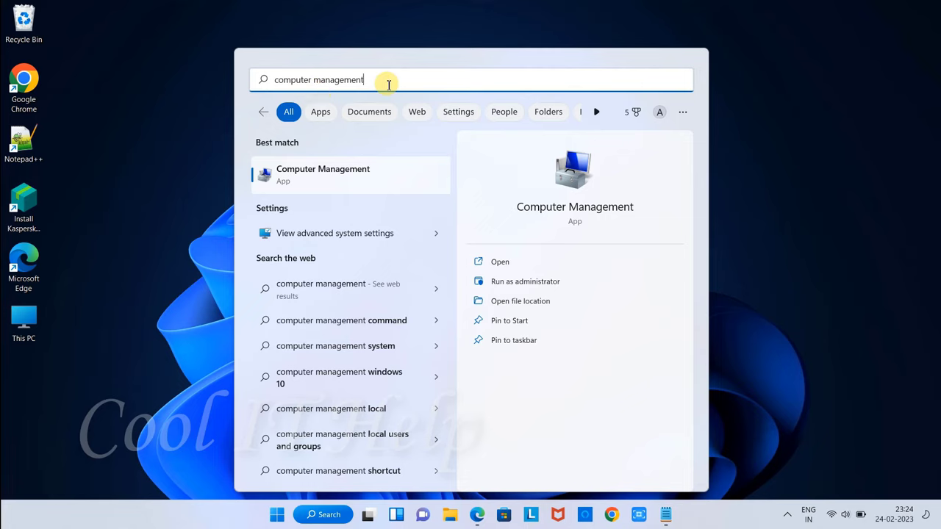
click(323, 170)
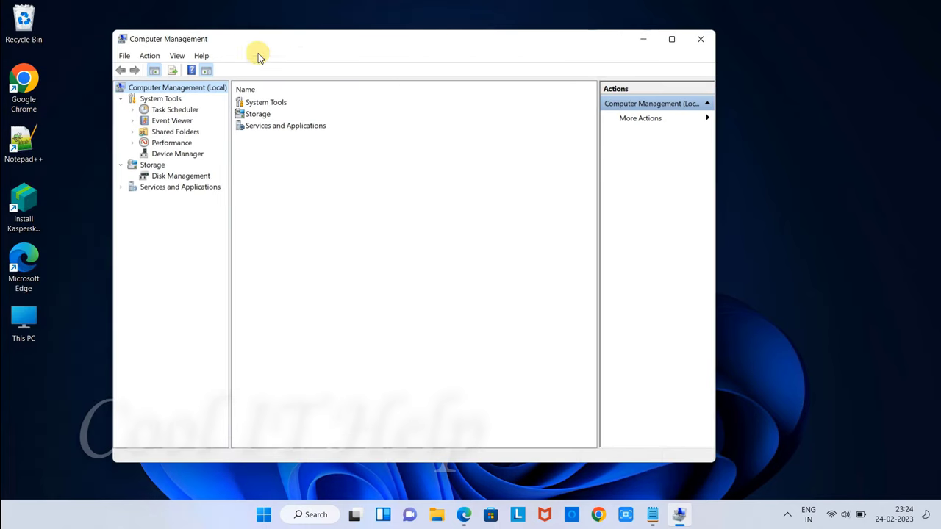
Step: Maximize the console, open Storage > Disk Management, and select the Windows-SSD (C:) volume
click(671, 41)
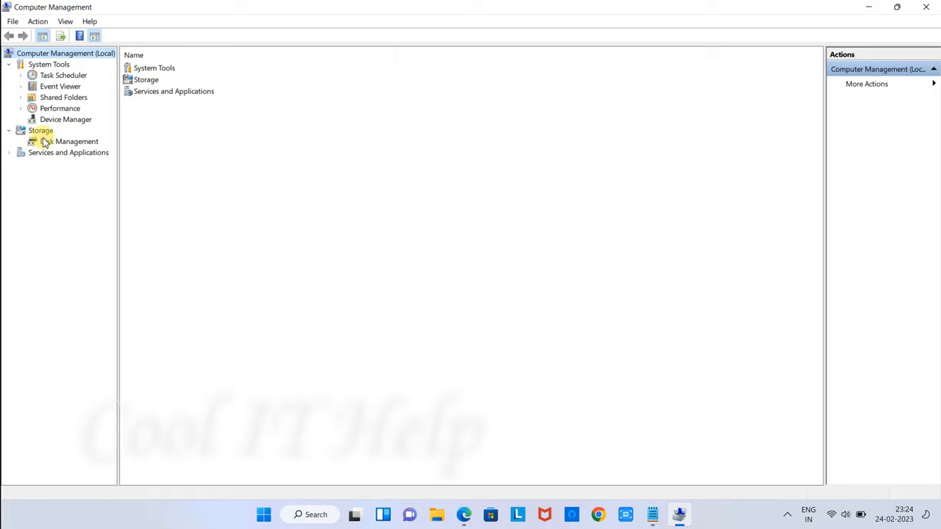
click(40, 133)
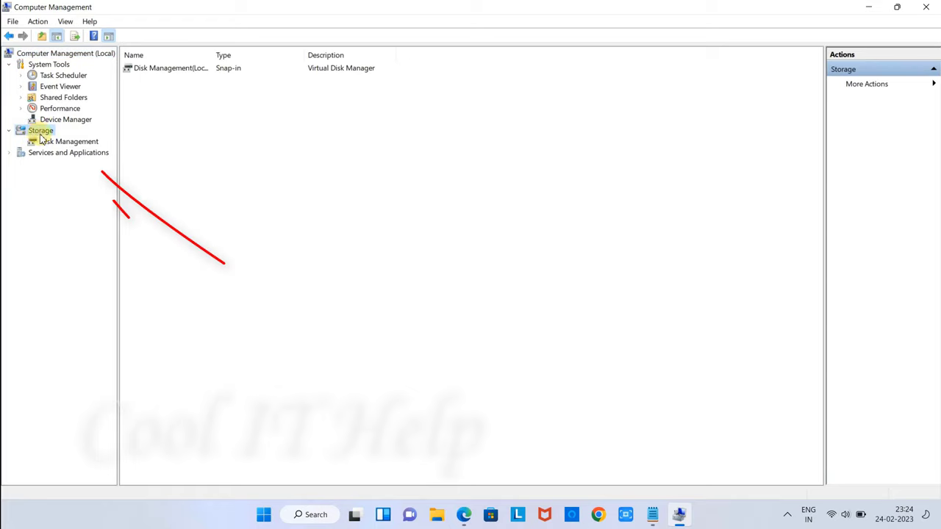
click(74, 142)
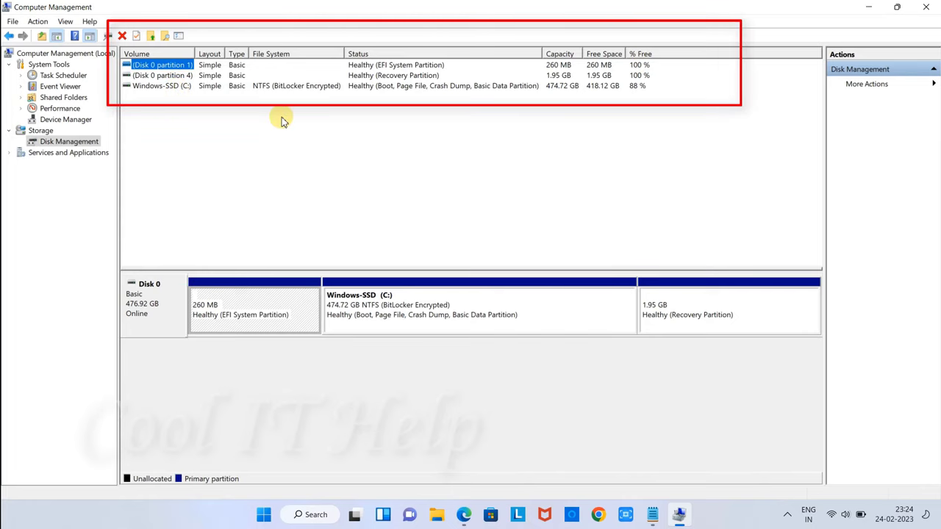
click(182, 88)
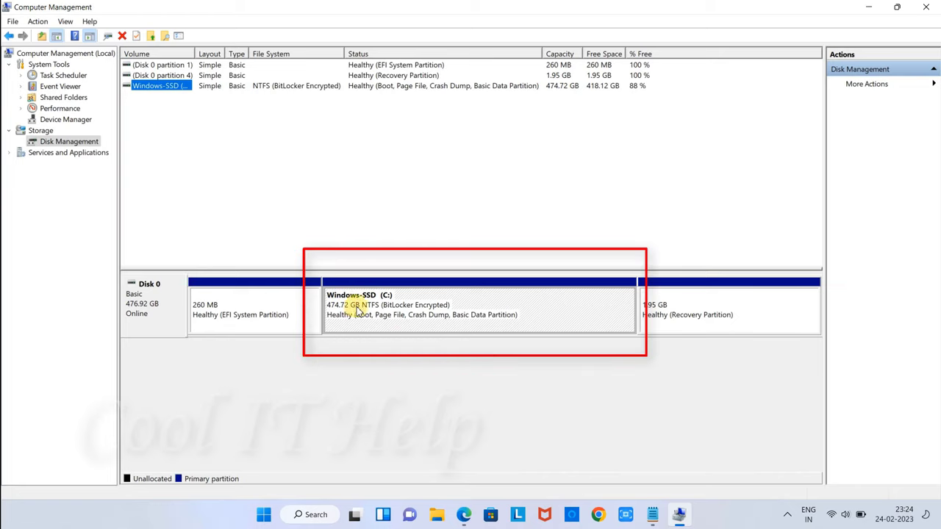
Step: Open Shrink Volume for the C: partition and place the caret in the amount field
right_click(518, 302)
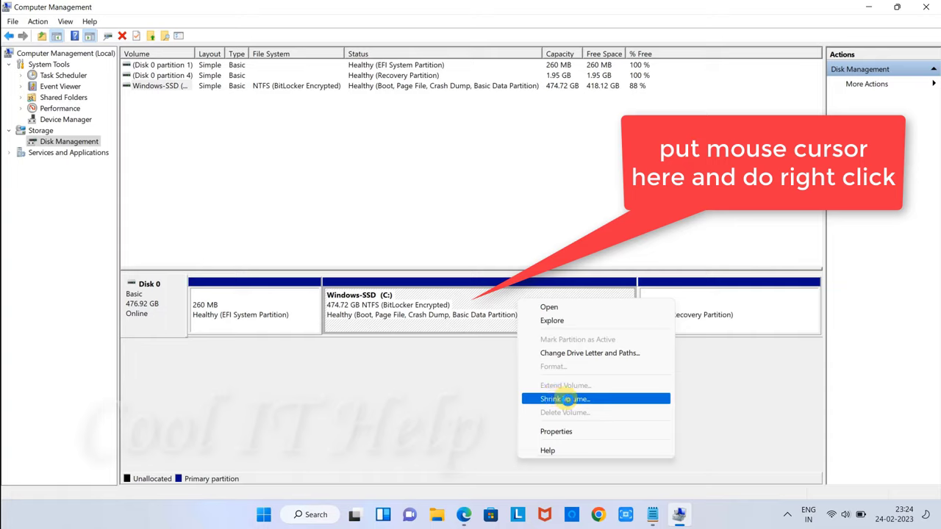
click(566, 398)
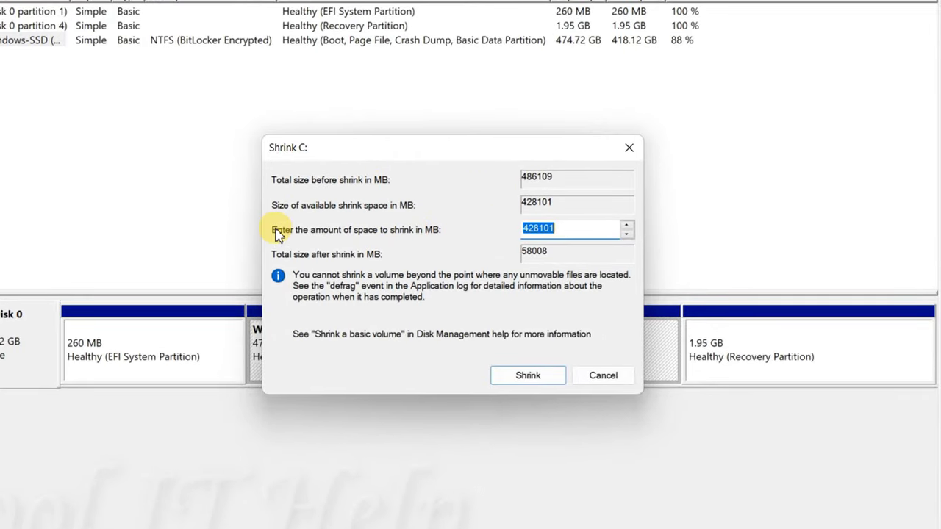
click(560, 226)
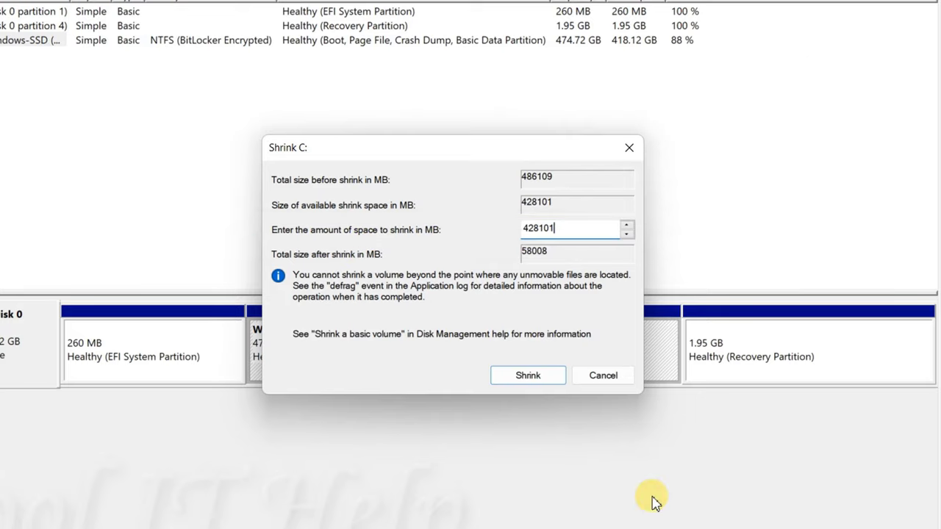
key(alt+Tab)
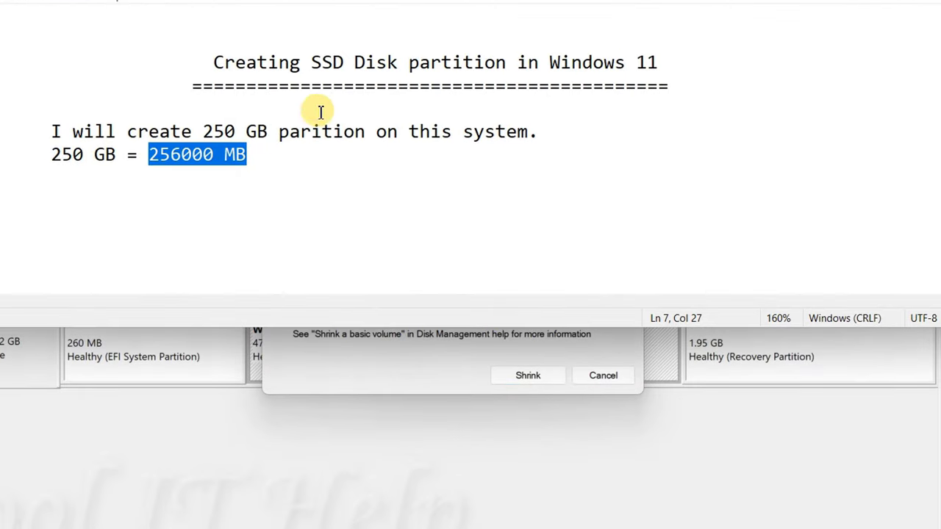
click(235, 154)
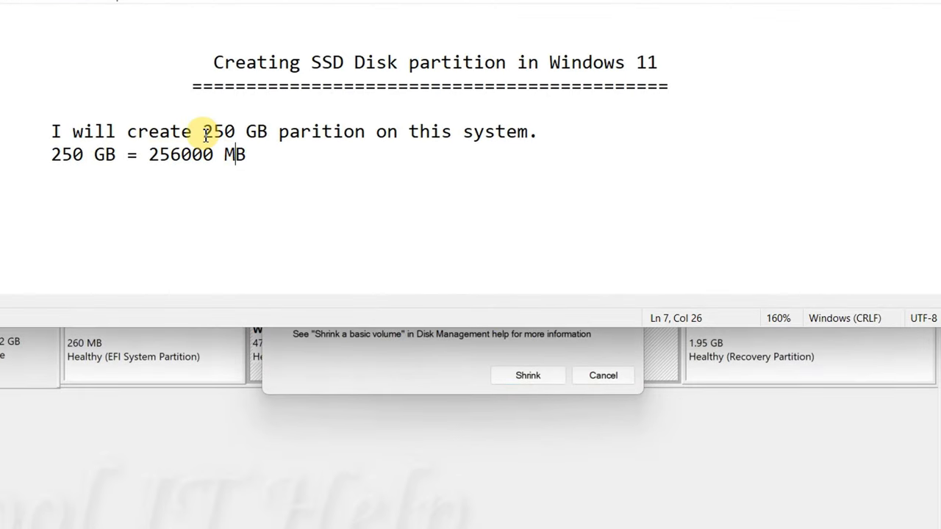
drag(204, 133, 261, 131)
click(282, 190)
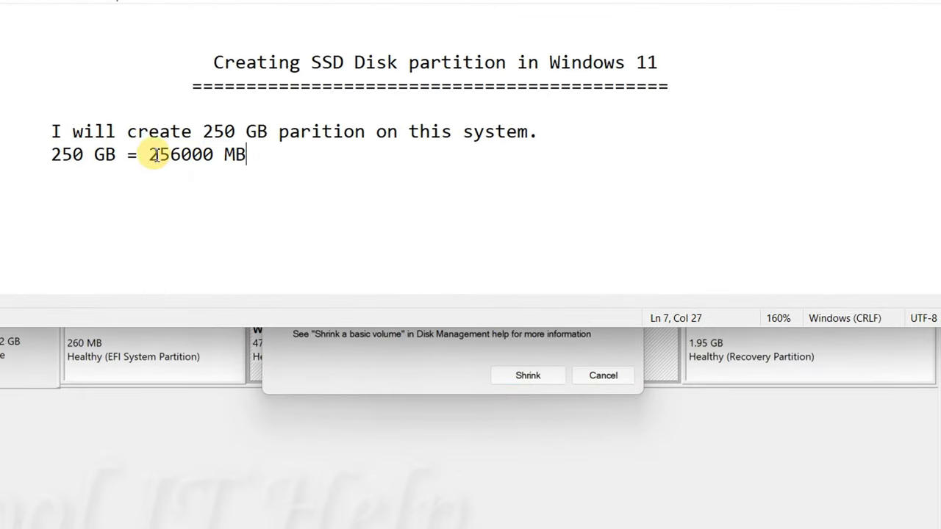
drag(154, 155, 225, 154)
drag(152, 155, 258, 152)
click(258, 155)
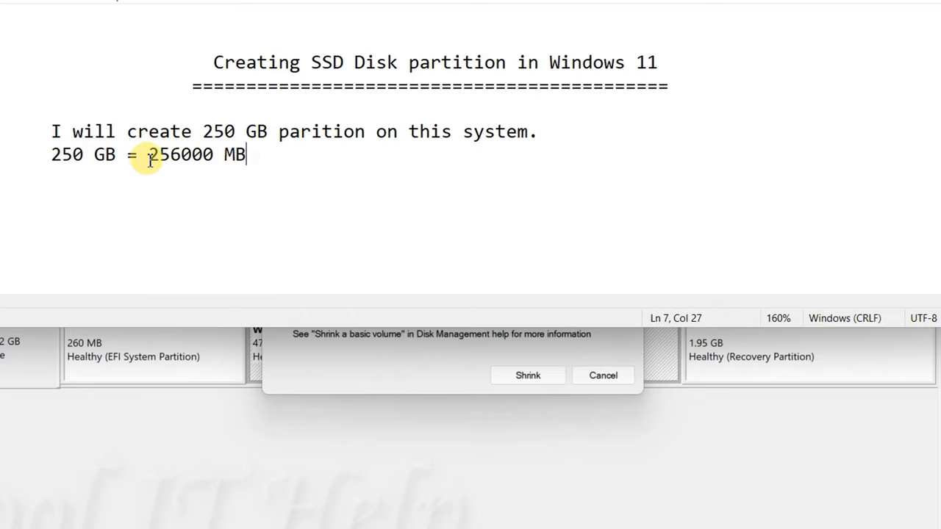
drag(150, 154, 215, 154)
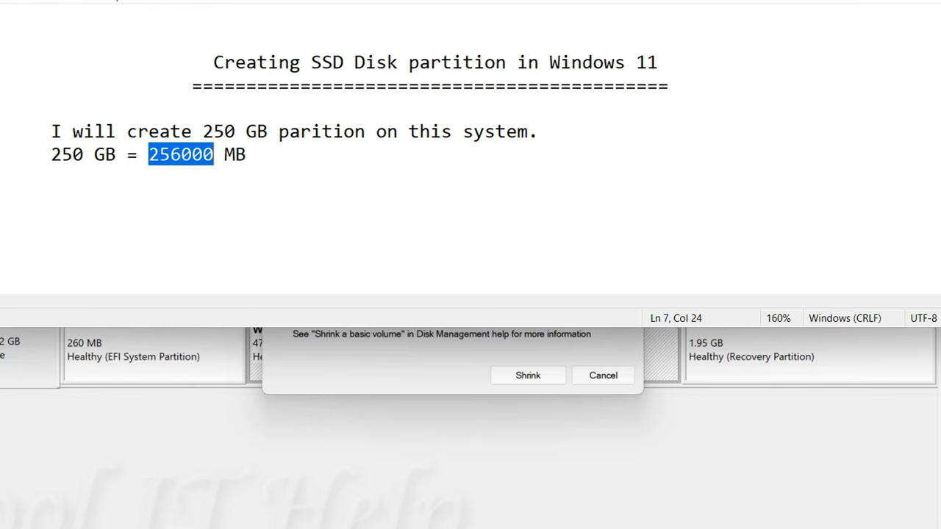
key(alt+Tab)
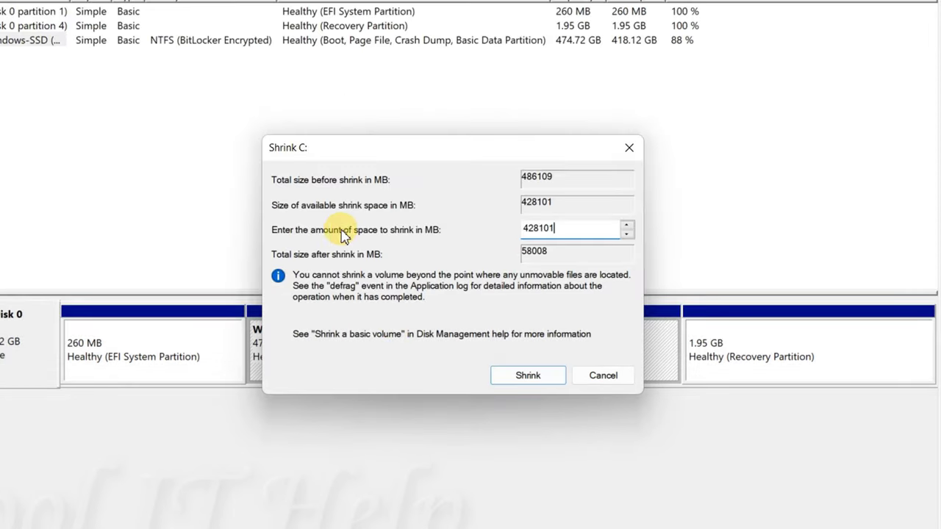
Step: Replace the 428101 MB shrink amount with 256000 MB
drag(567, 227, 512, 230)
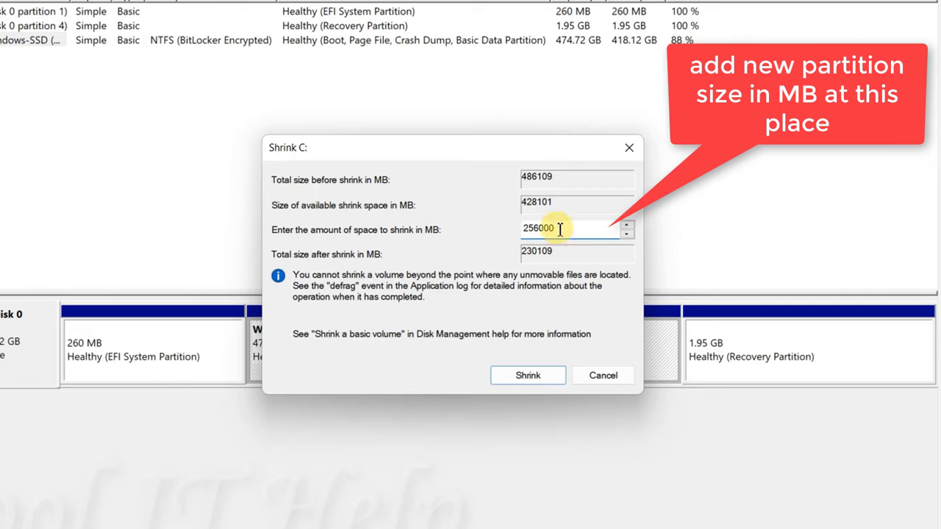
drag(558, 228, 518, 228)
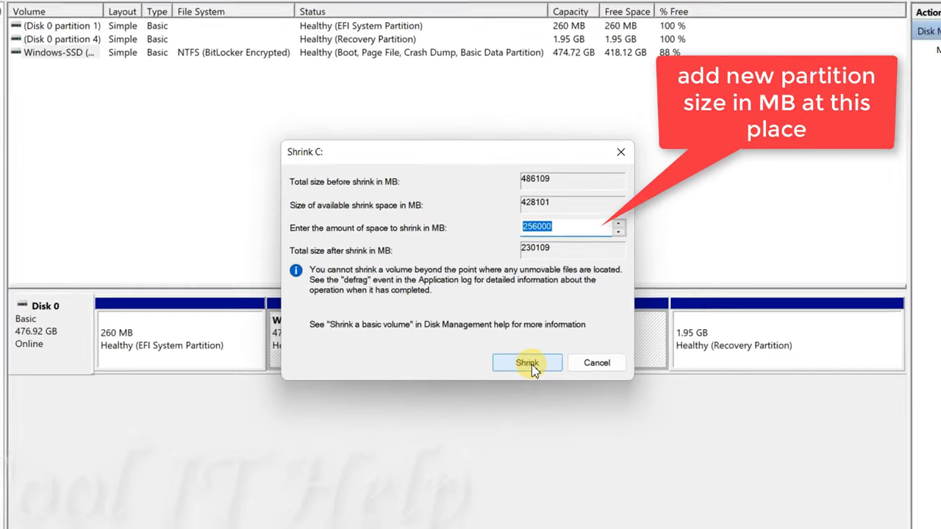
Step: Shrink C: by 256000 MB and select the resulting 250 GB unallocated block
click(529, 363)
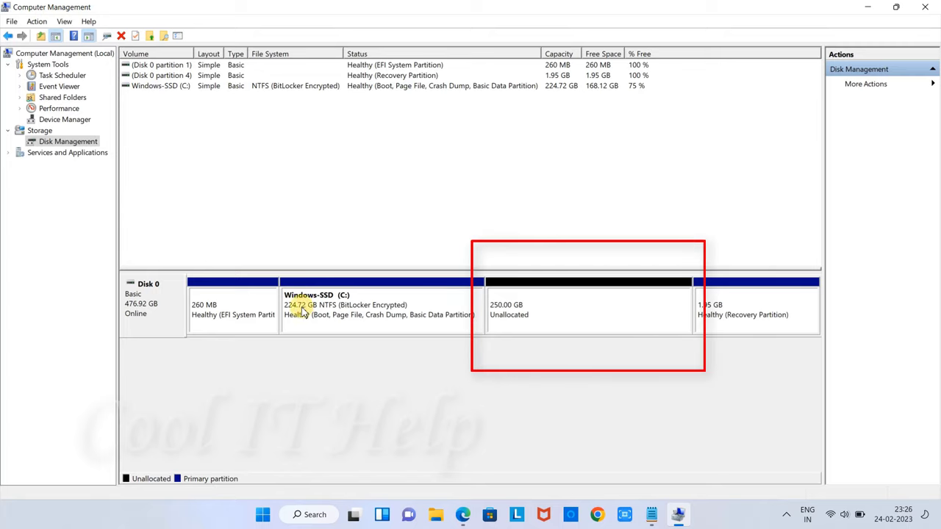
click(497, 316)
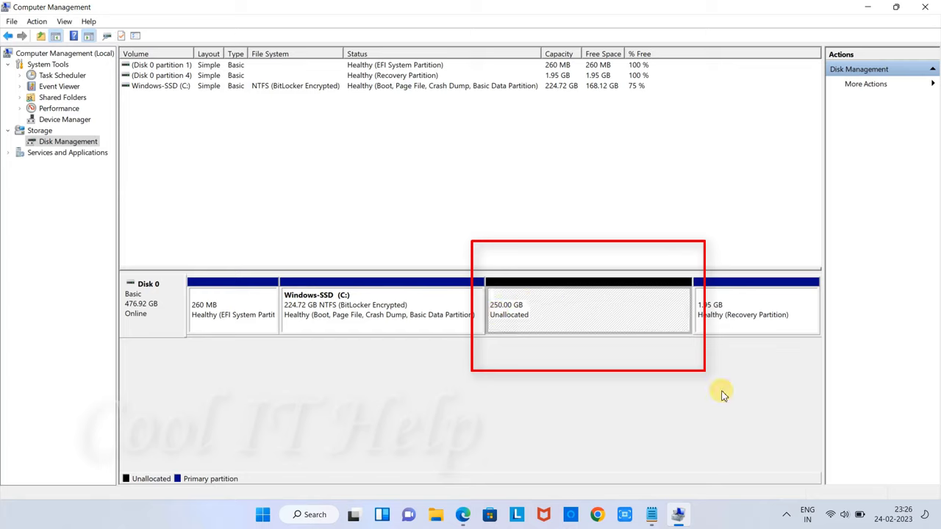
click(785, 514)
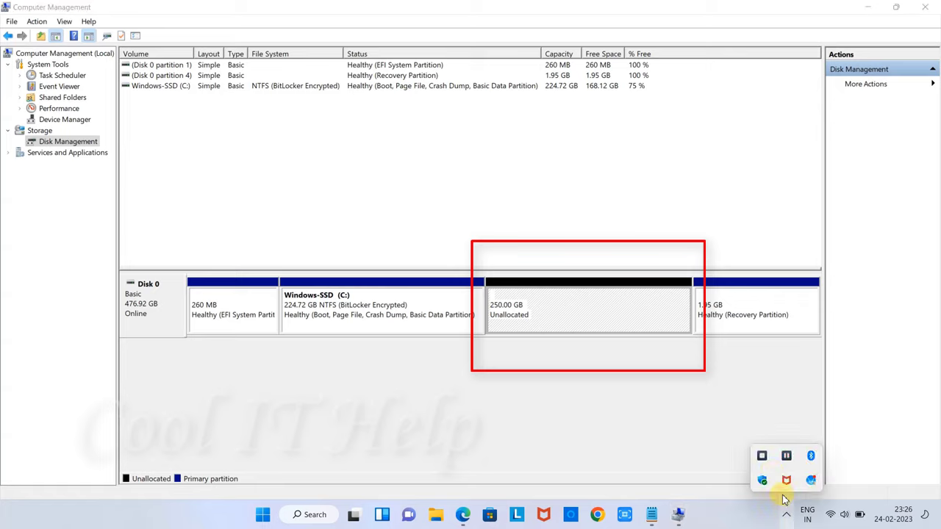
click(786, 458)
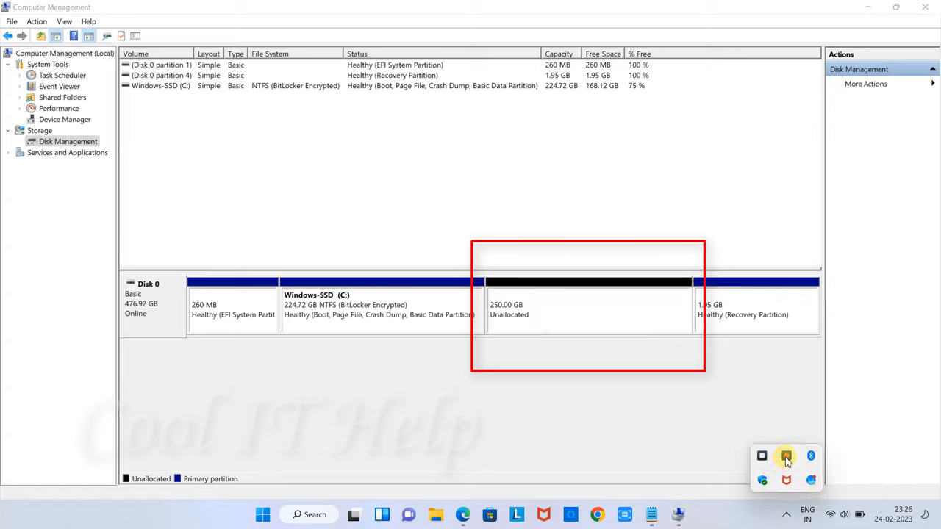
click(550, 307)
click(446, 303)
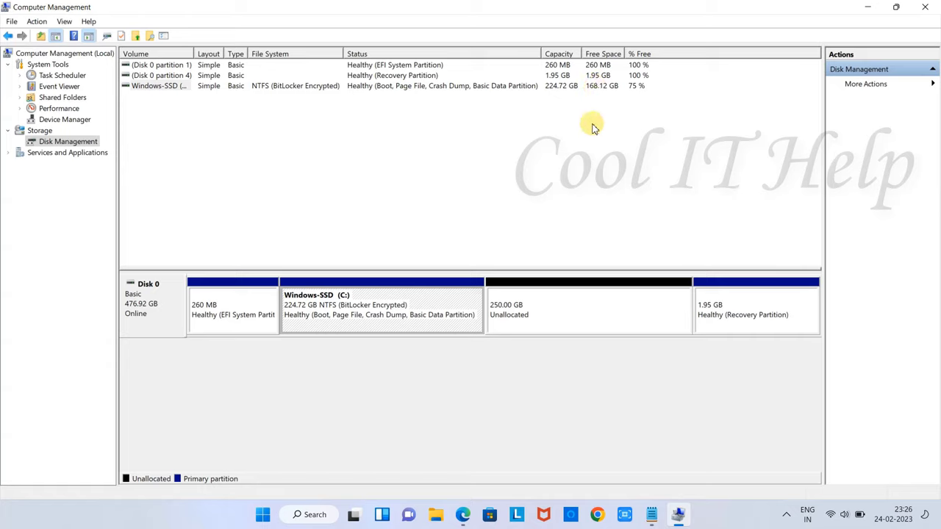
click(534, 317)
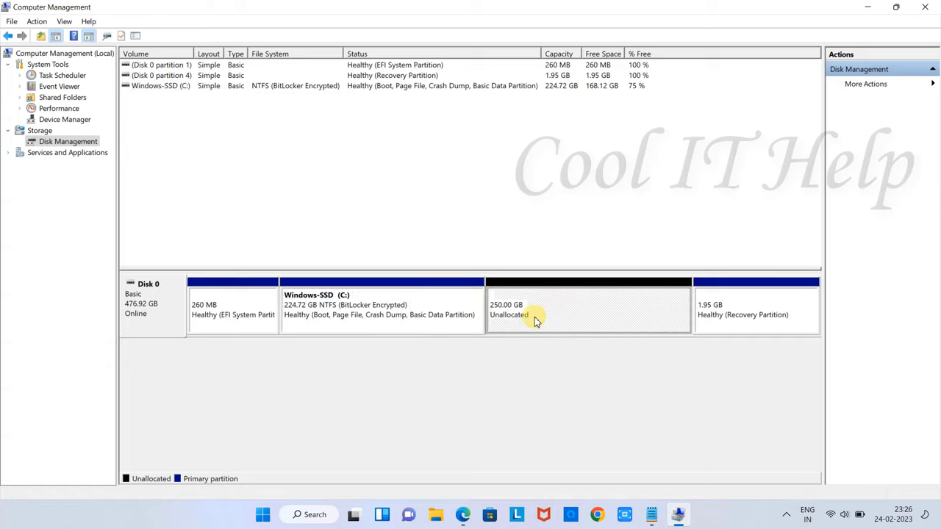
Step: Start the New Simple Volume Wizard on the 250 GB unallocated space and pass its welcome page
right_click(573, 308)
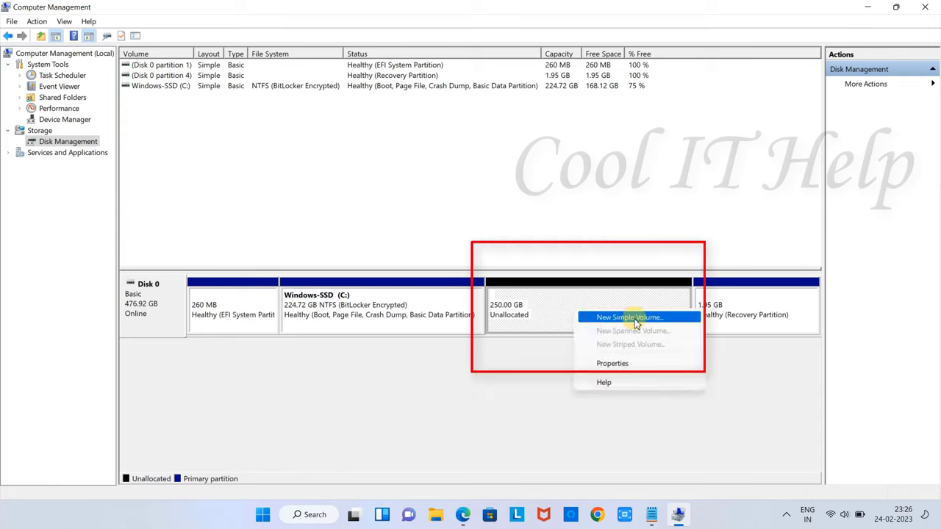
click(658, 318)
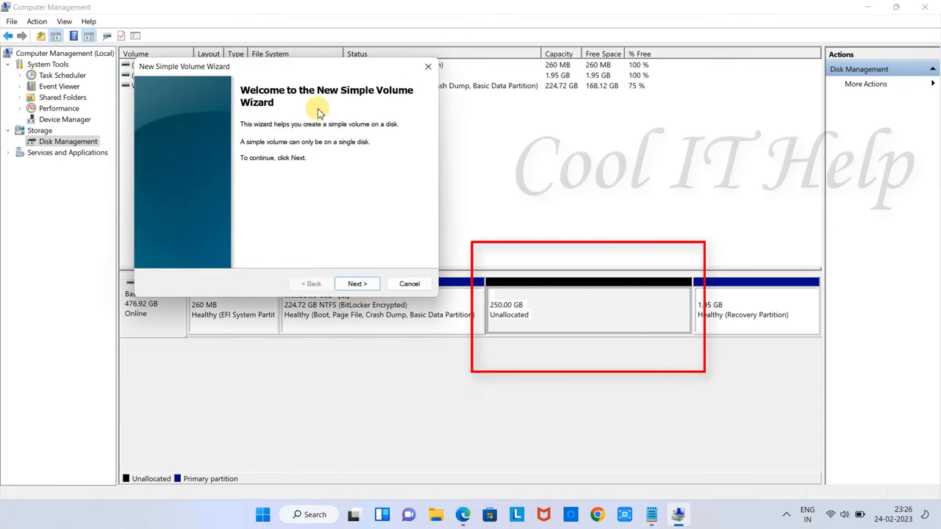
click(371, 285)
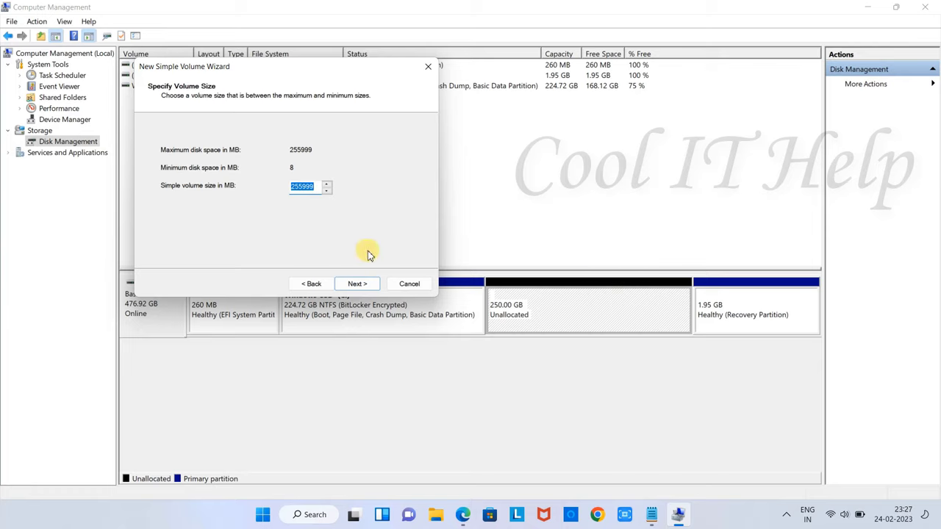
Step: Accept the 255999 MB volume size and keep D as the drive letter
click(356, 283)
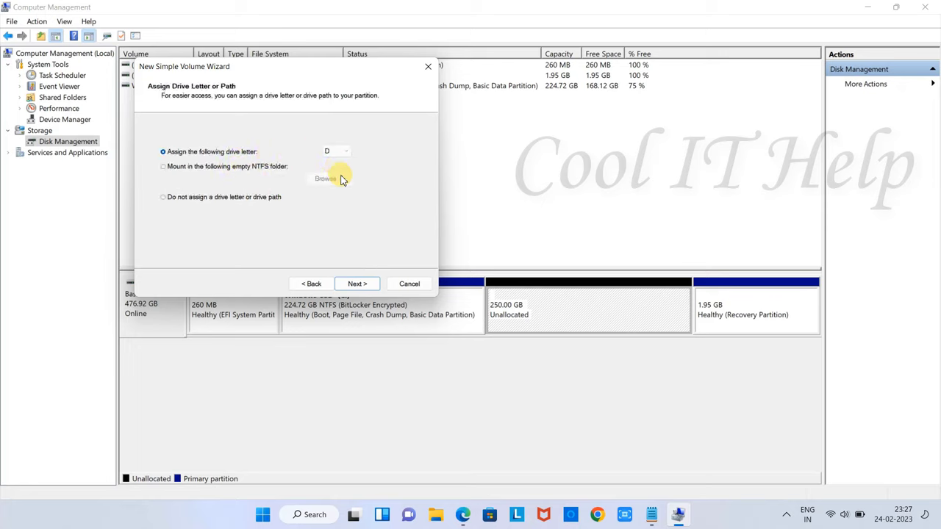
click(345, 152)
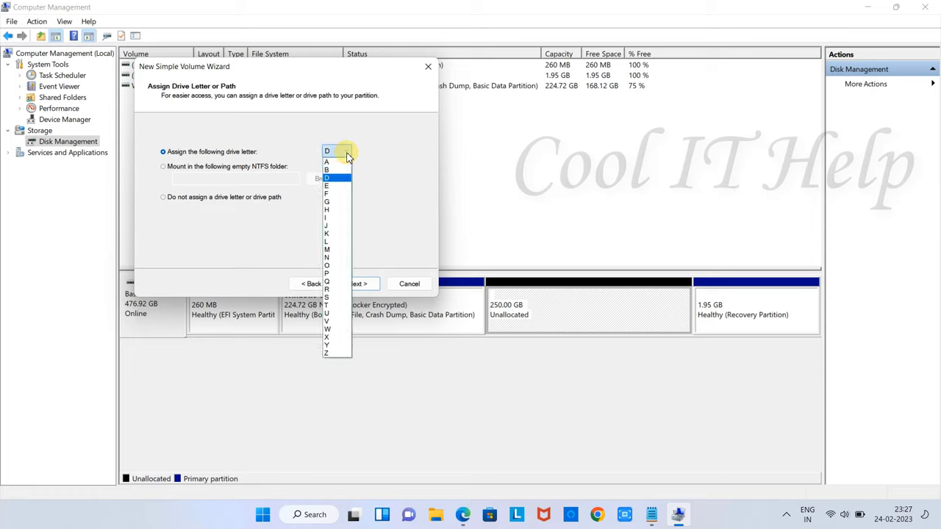
click(346, 152)
click(346, 152)
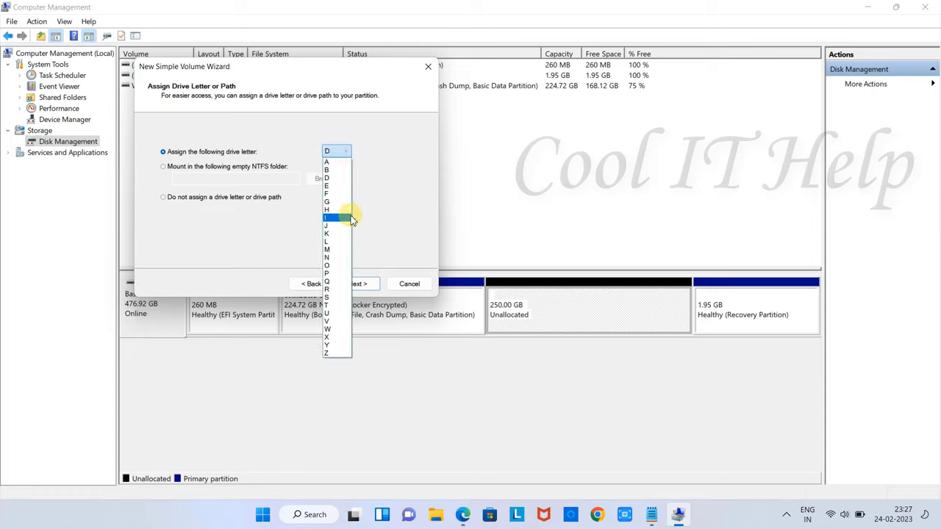
click(350, 178)
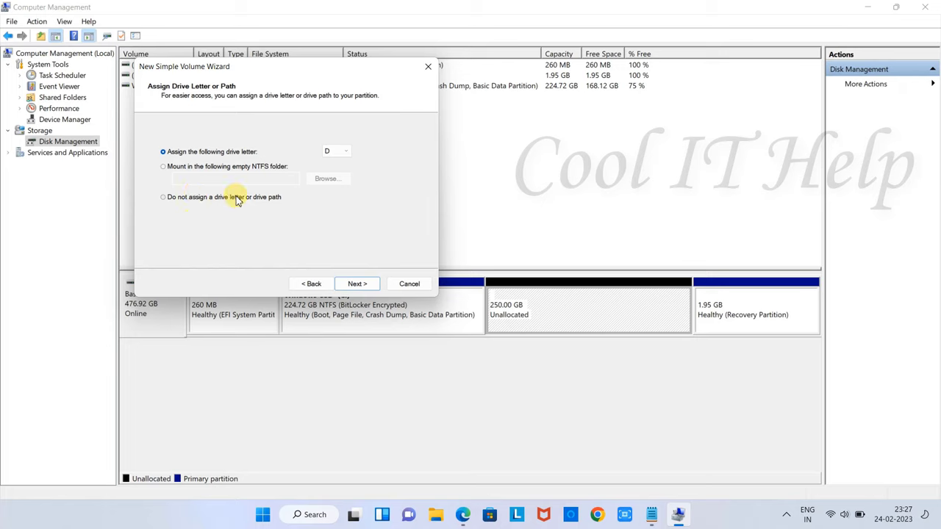
Step: Format with NTFS, Default allocation size and volume label Orion, then review the summary
click(358, 283)
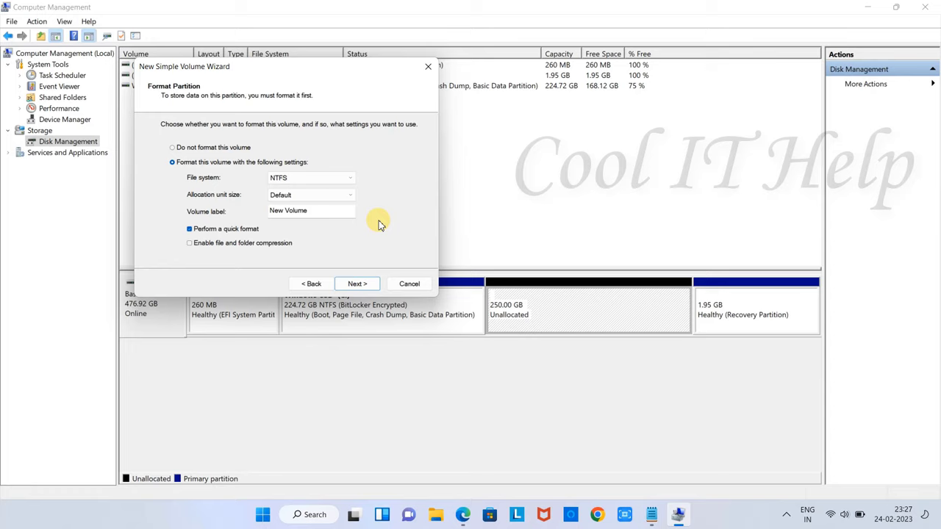
click(351, 181)
click(350, 182)
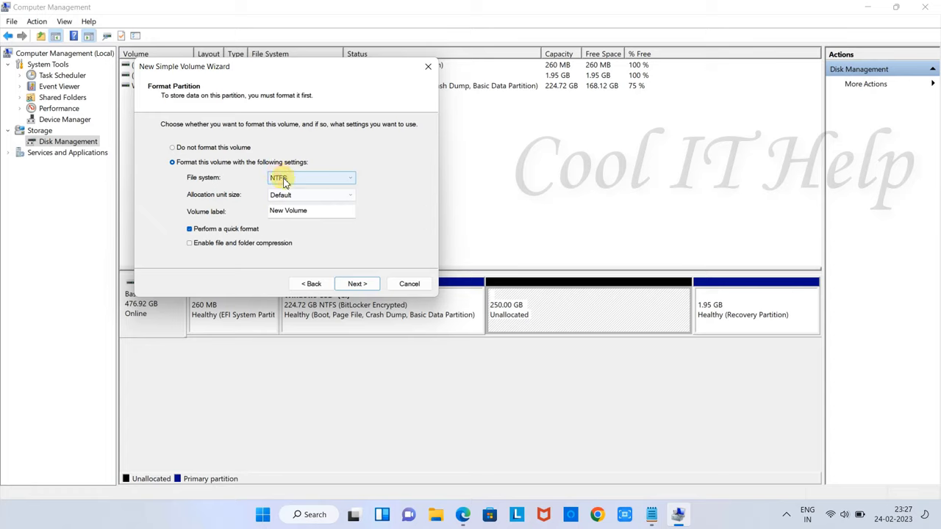
click(309, 211)
click(327, 196)
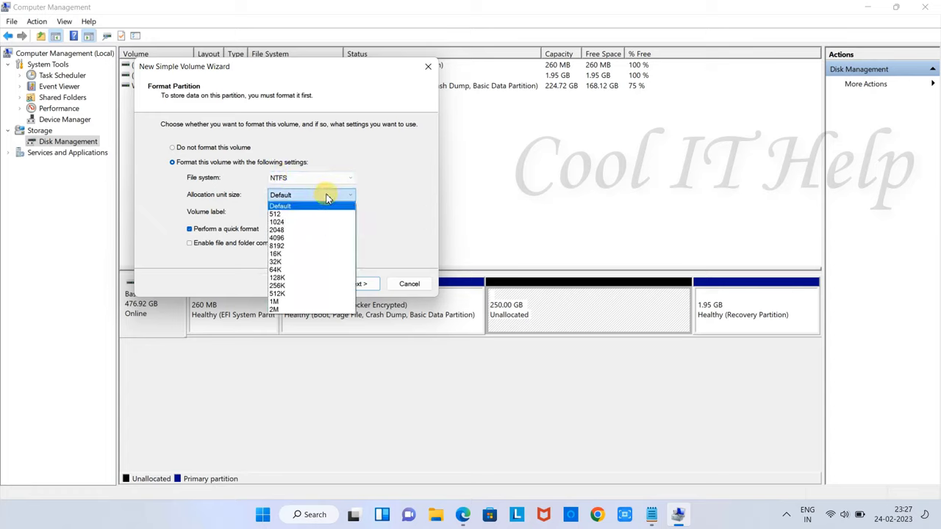
click(327, 197)
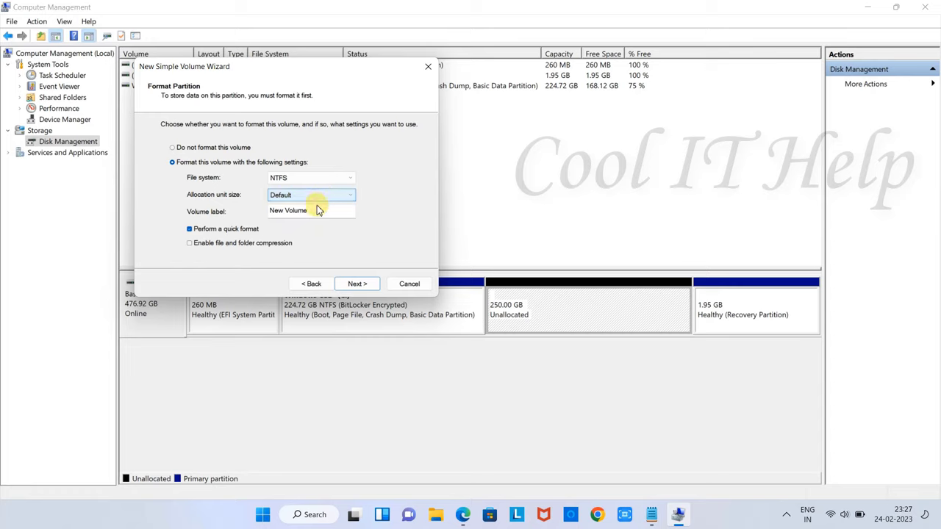
drag(319, 210, 252, 215)
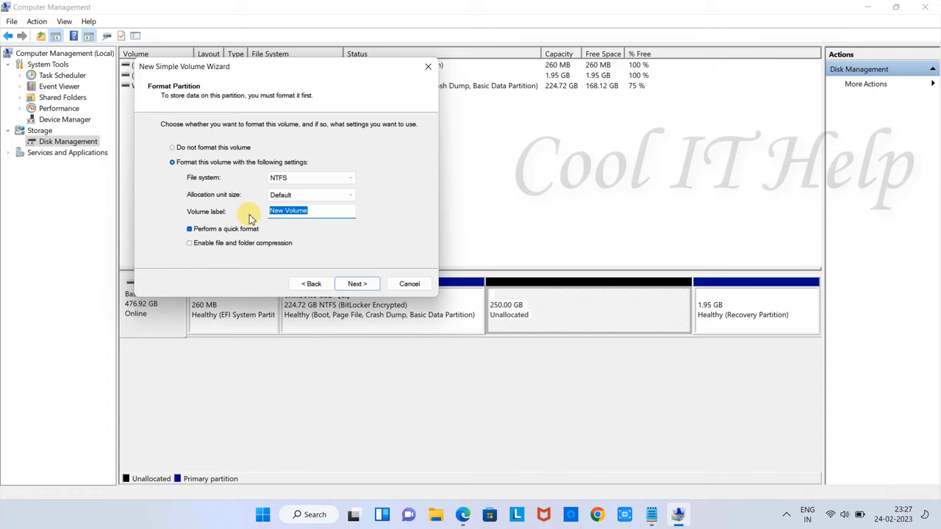
key(BackSpace)
text(Orion)
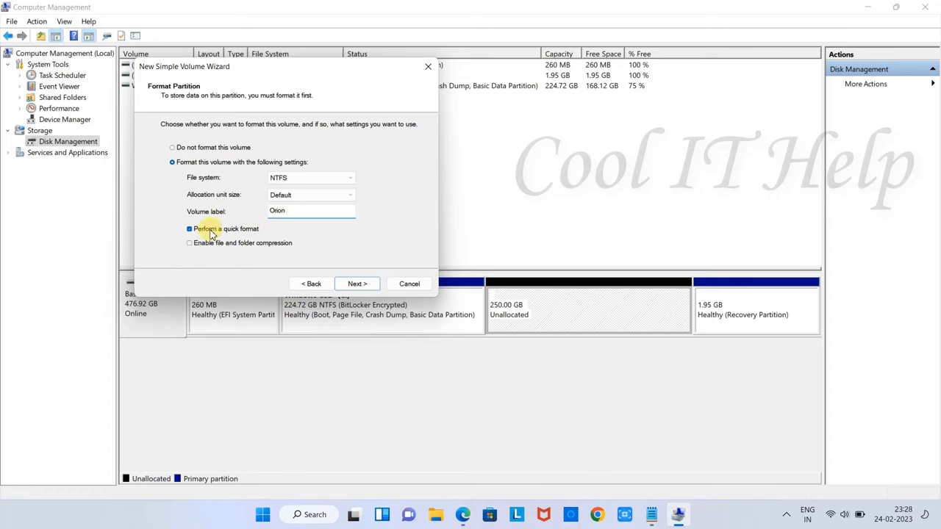
click(358, 284)
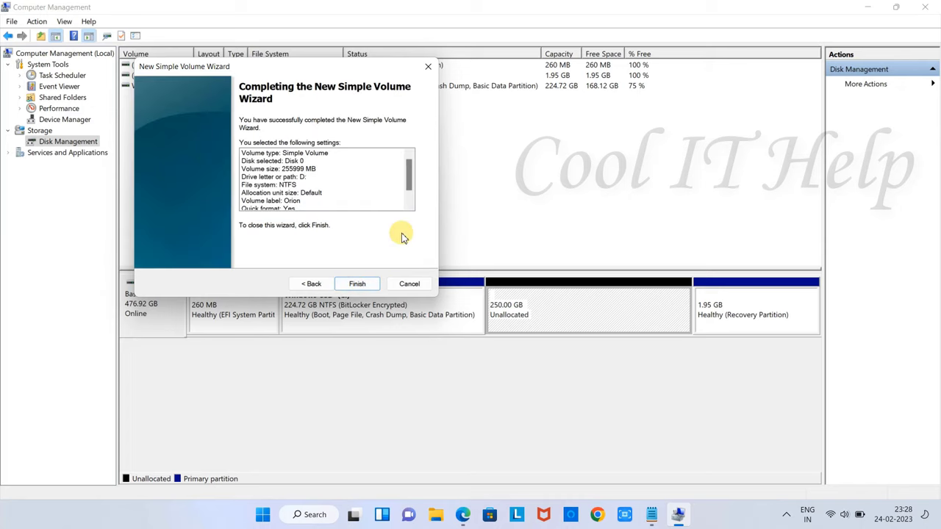
Step: Finish the wizard and select the new 250 GB Orion (D:) partition and its volume row
click(359, 284)
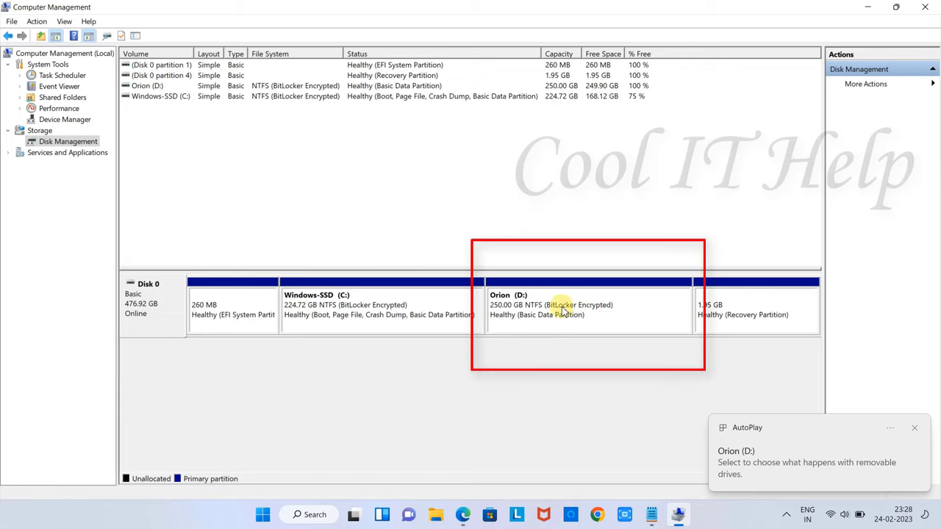
click(525, 315)
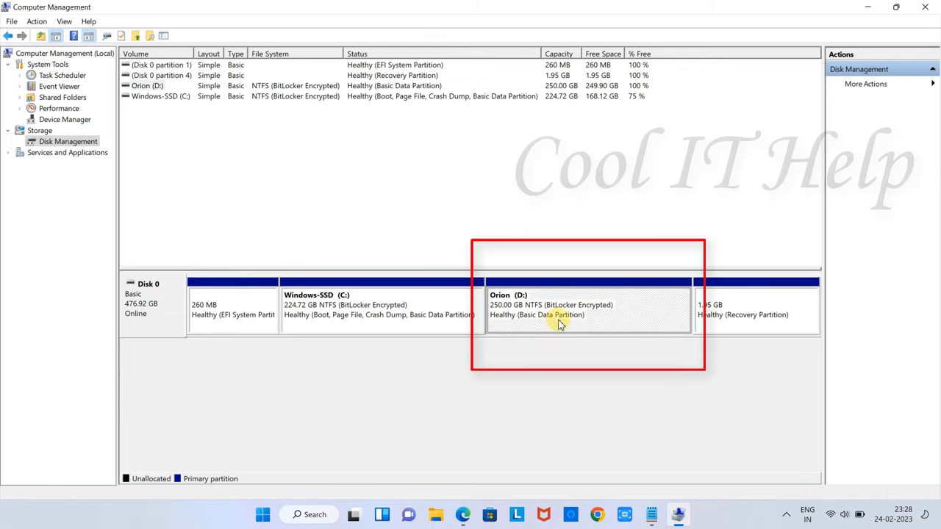
click(155, 89)
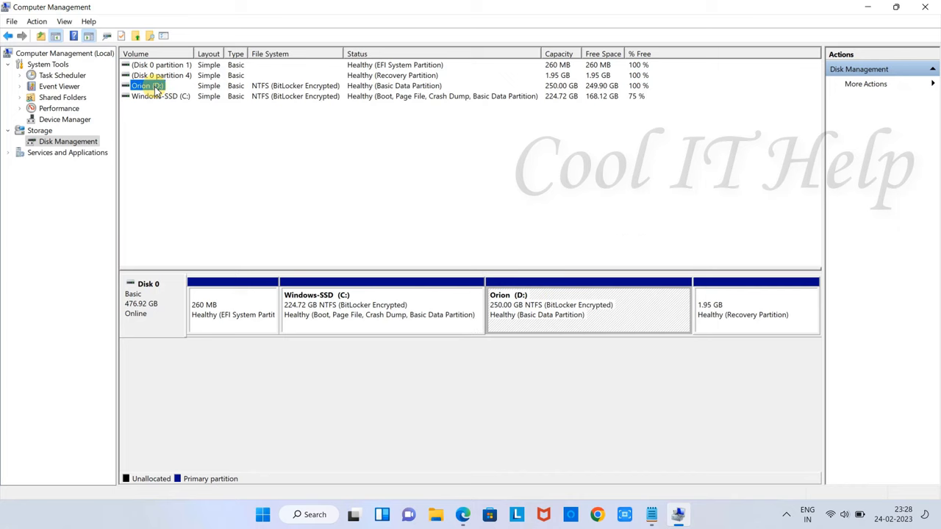
Step: Minimize Computer Management and open the Orion (D:) drive from This PC
click(868, 7)
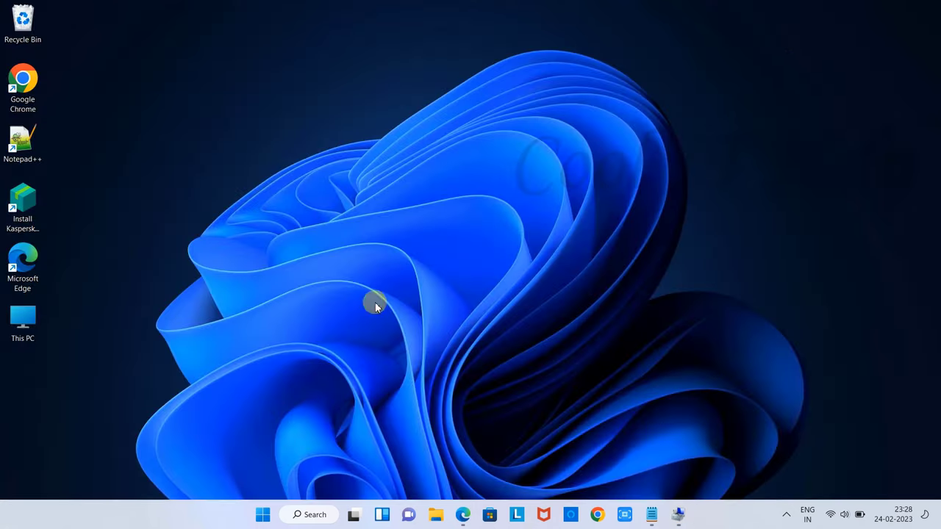
double_click(37, 324)
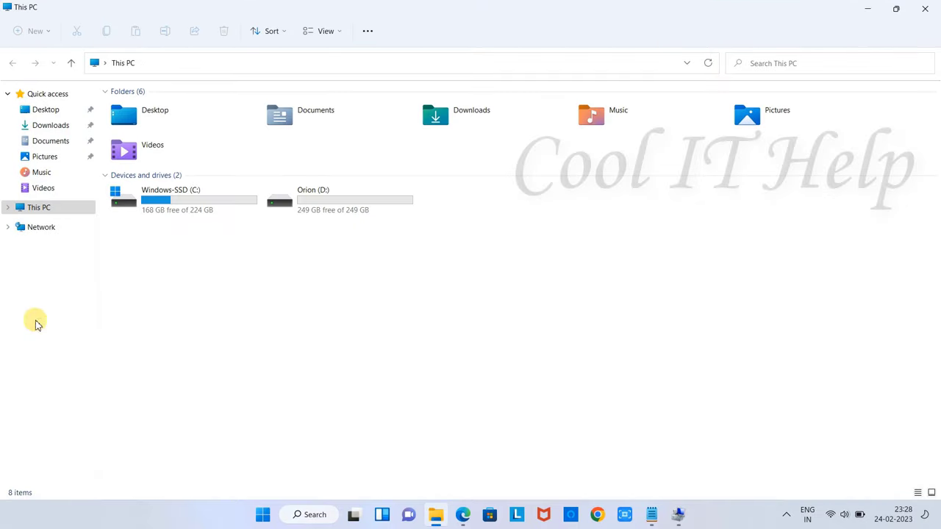
click(374, 211)
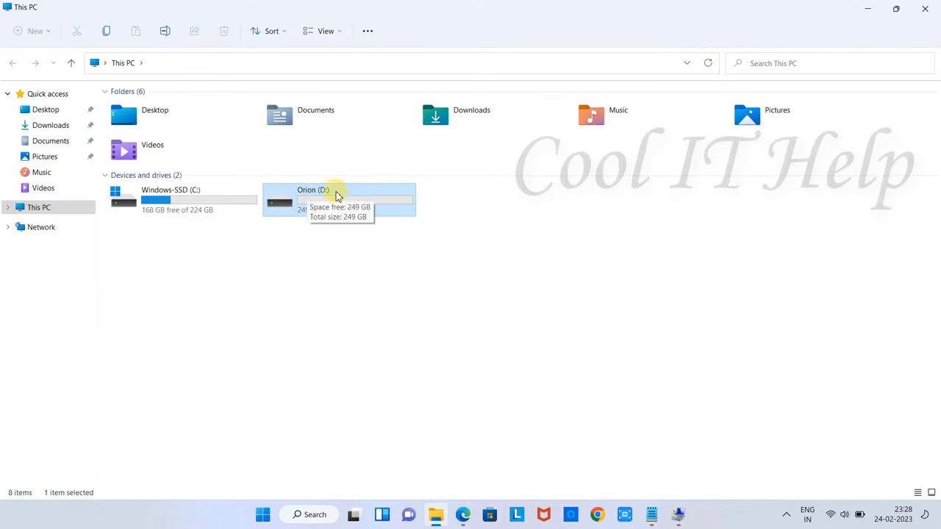
double_click(360, 207)
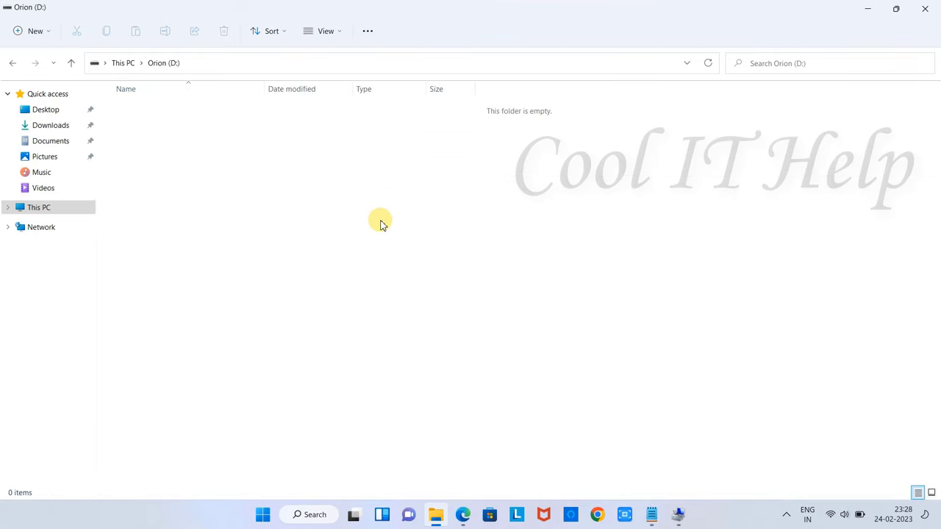
Step: Create a folder named 'Like & Subscribe' on Orion (D:) and return to This PC
right_click(380, 221)
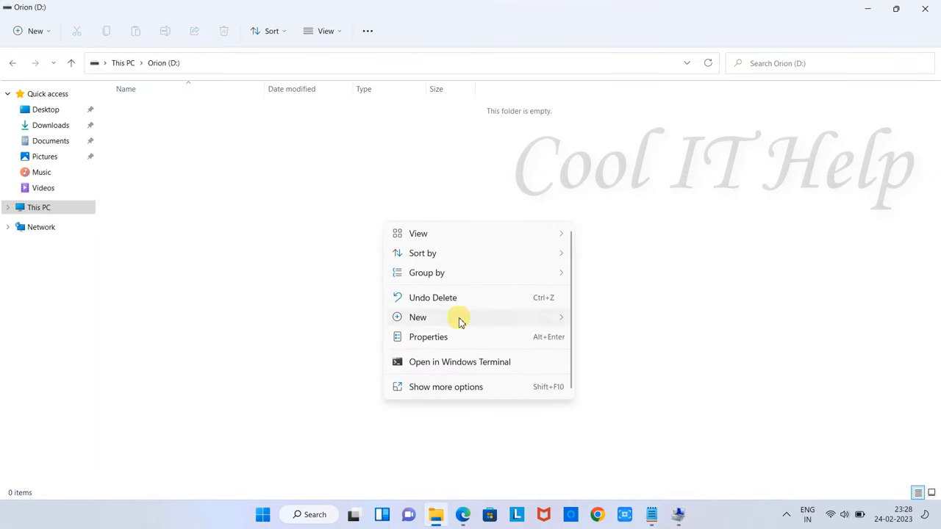
mouse_move(506, 319)
click(606, 323)
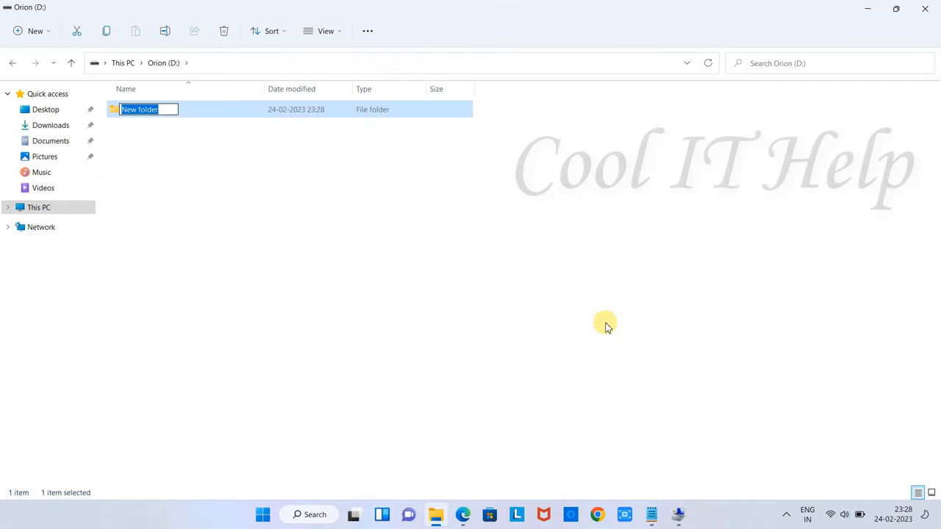
text(Like & Subscribe)
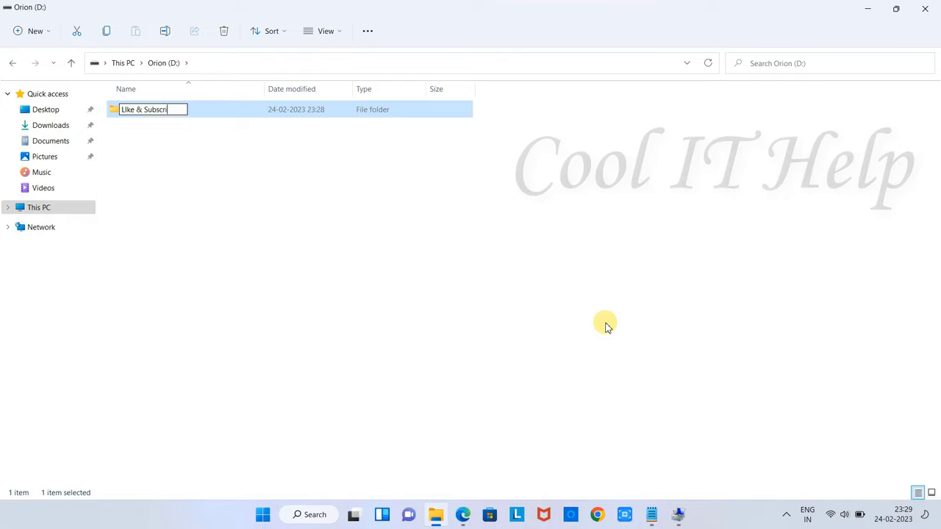
click(127, 109)
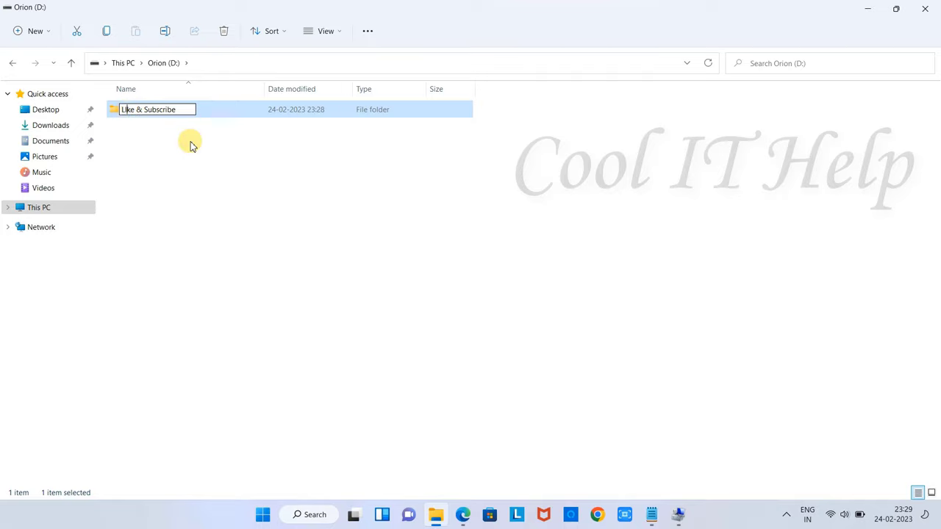
click(262, 226)
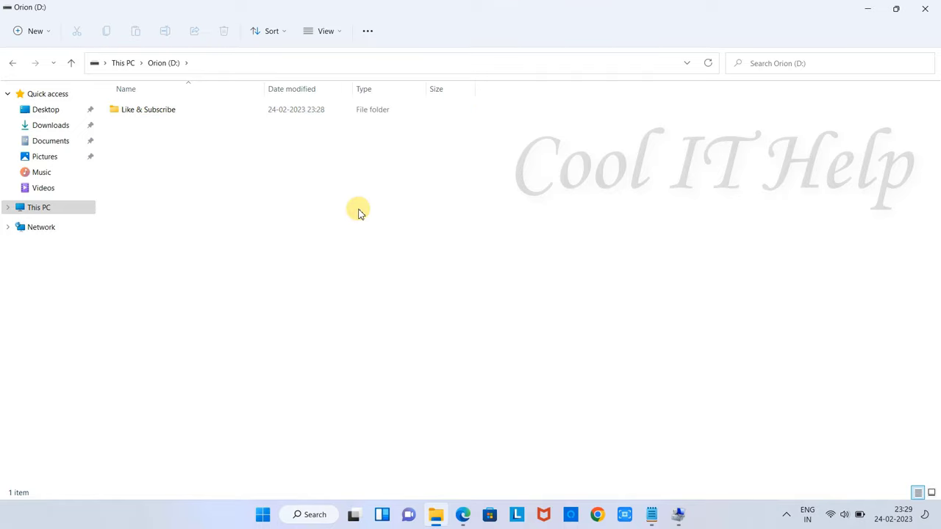
click(12, 63)
click(650, 423)
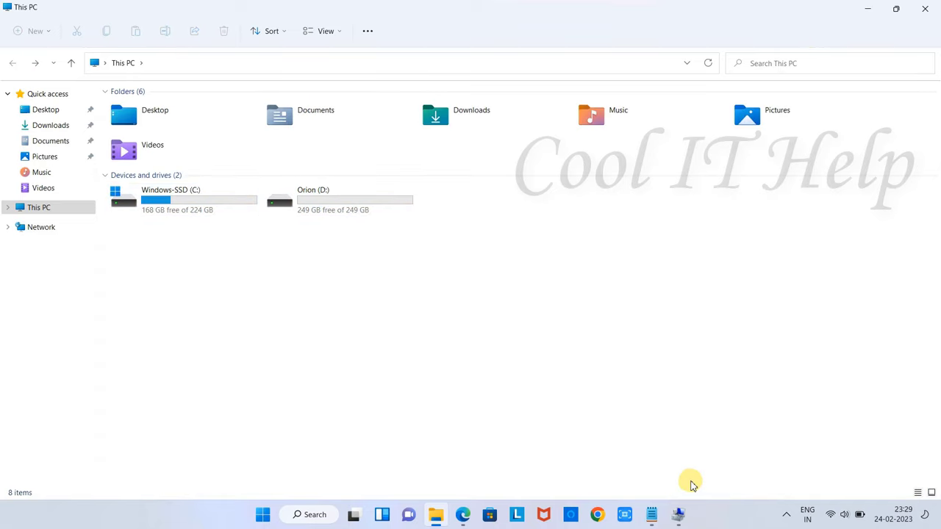
Step: Append a new 'Thanks ..' line under the 250 GB = 256000 MB note and minimize Notepad
click(651, 511)
click(407, 192)
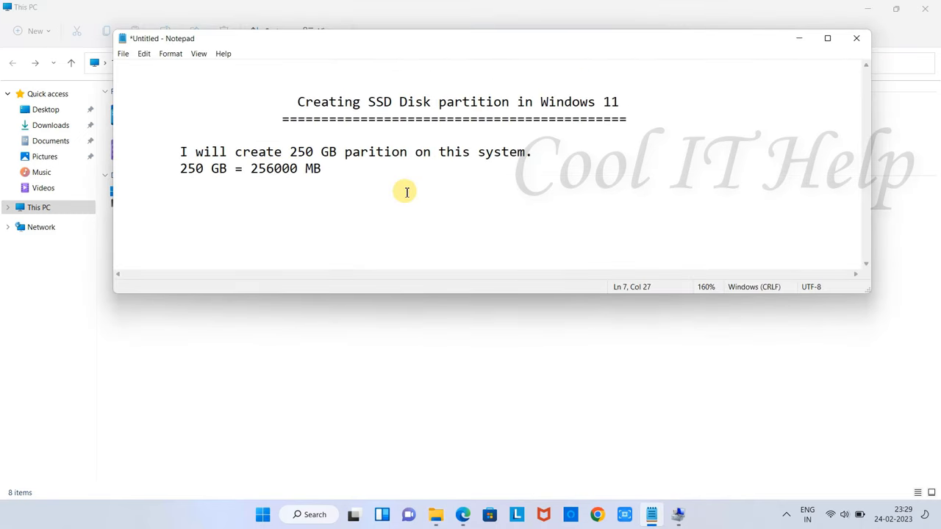
key(Return)
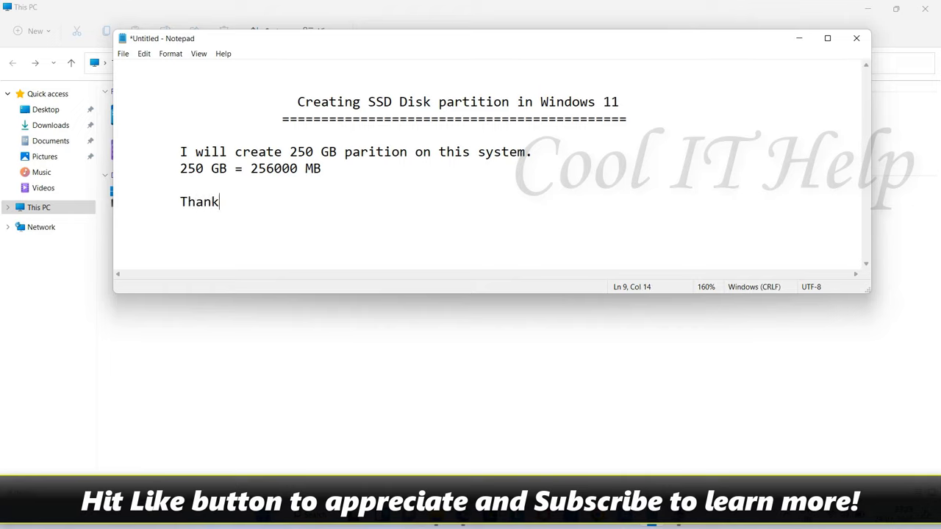
text(Thanks ..)
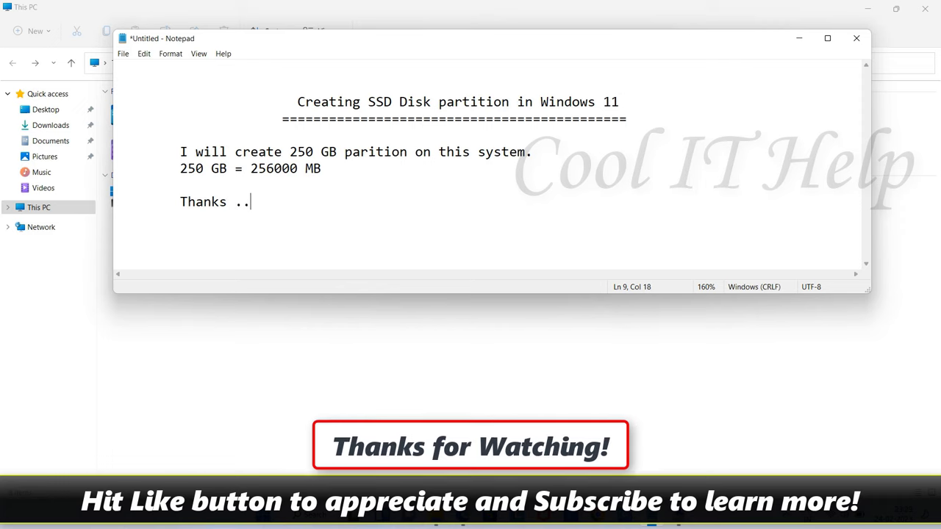
click(799, 39)
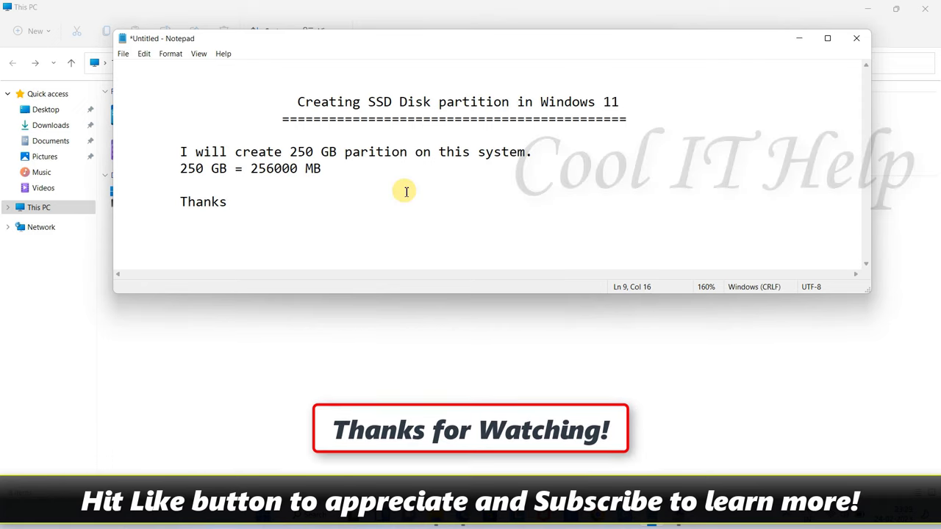
text(..)
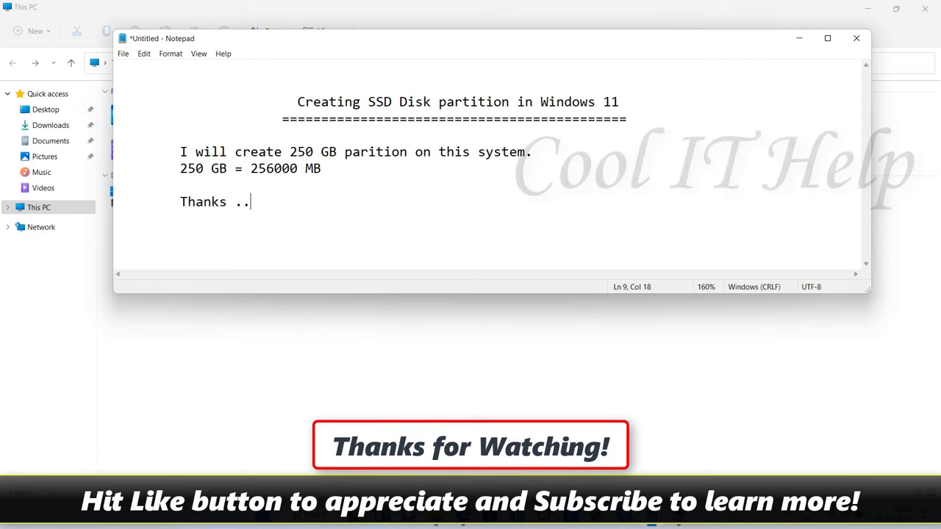